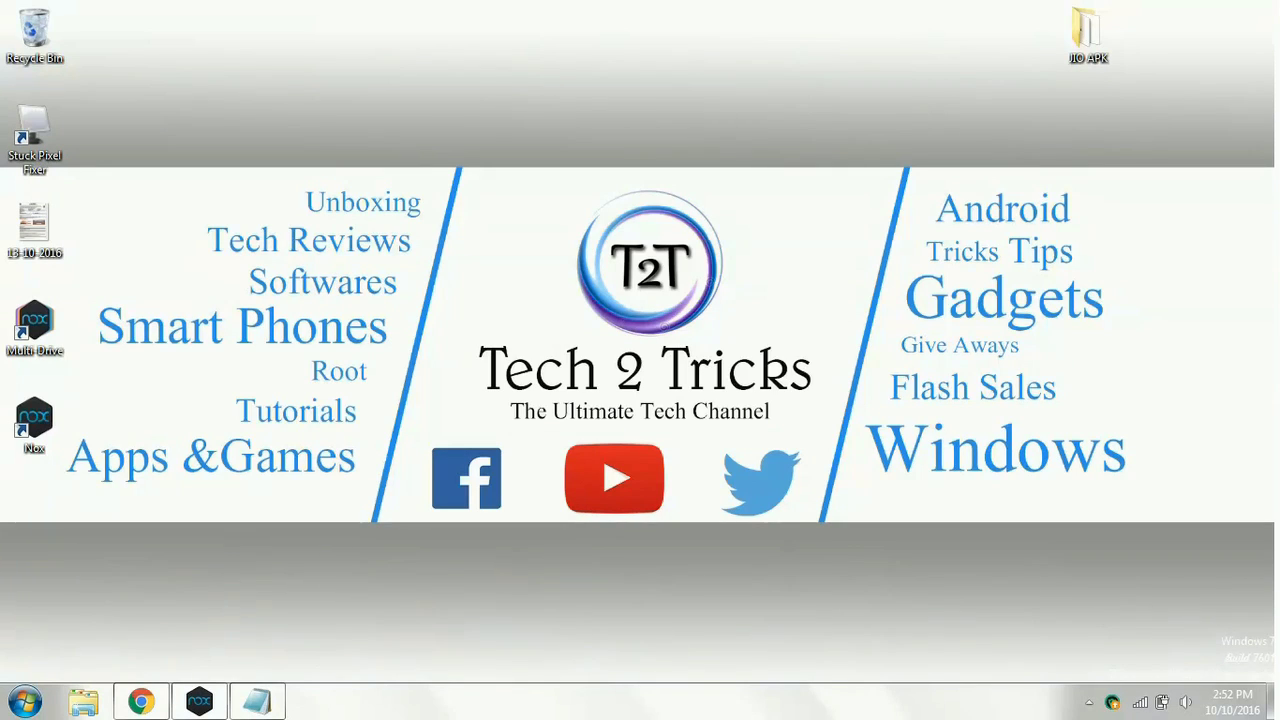
Step: Bring up Chrome and then the Nox emulator, minimizing each to clear the desktop
click(140, 702)
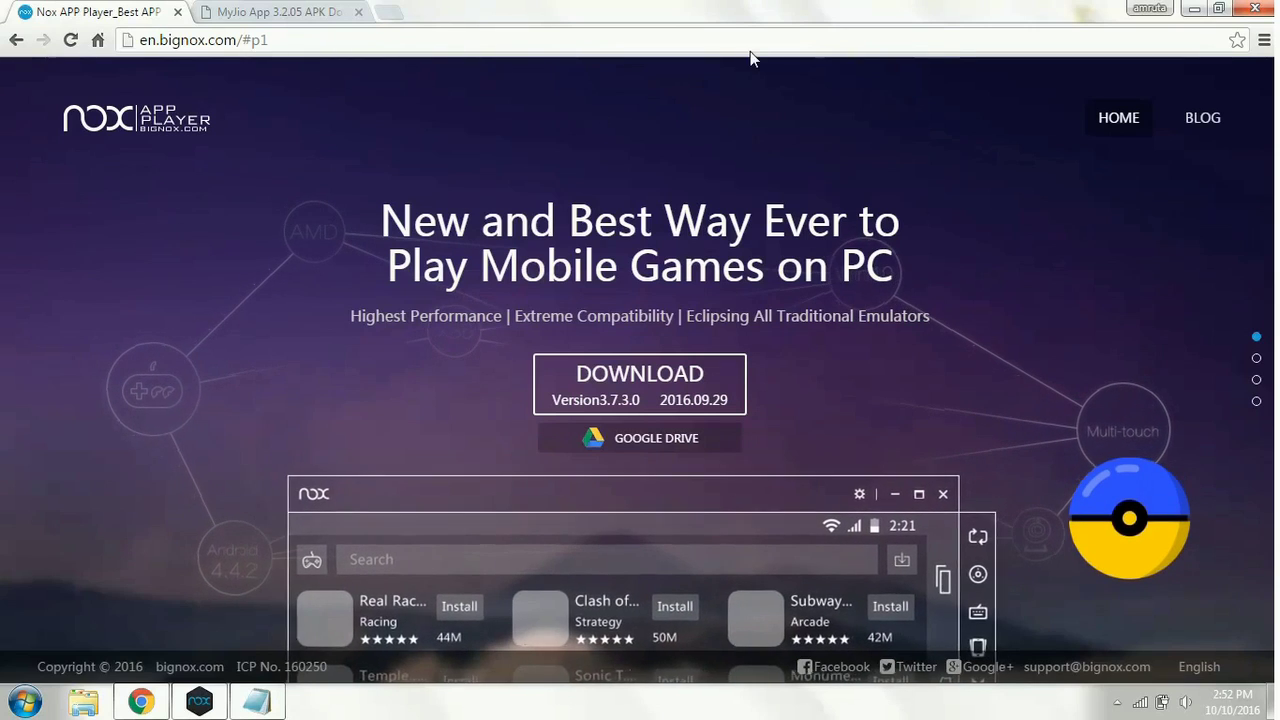
click(1193, 8)
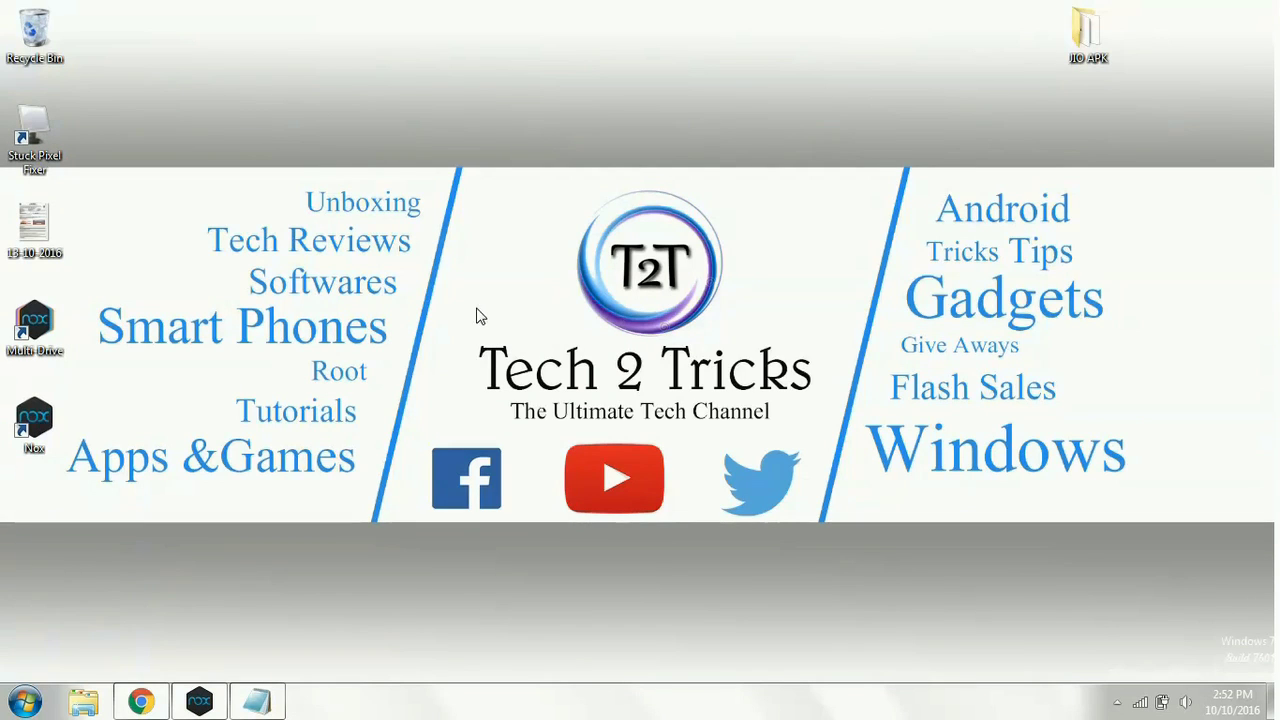
click(199, 701)
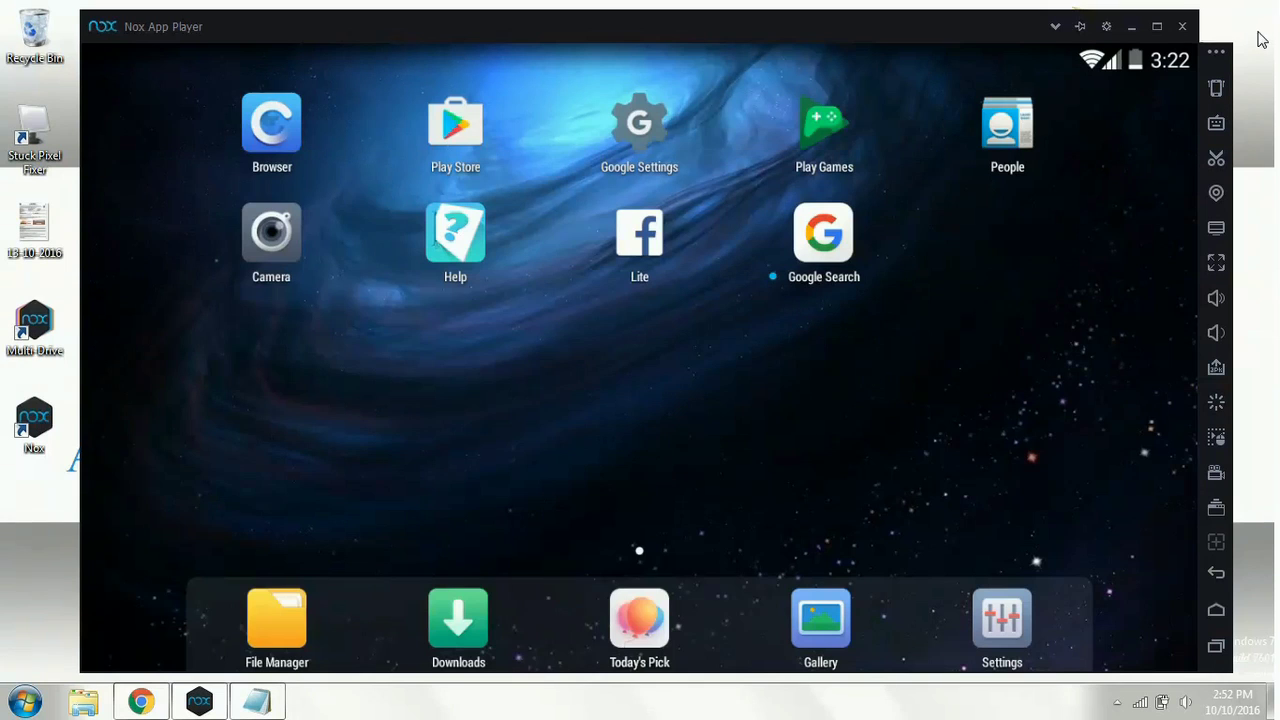
click(1132, 26)
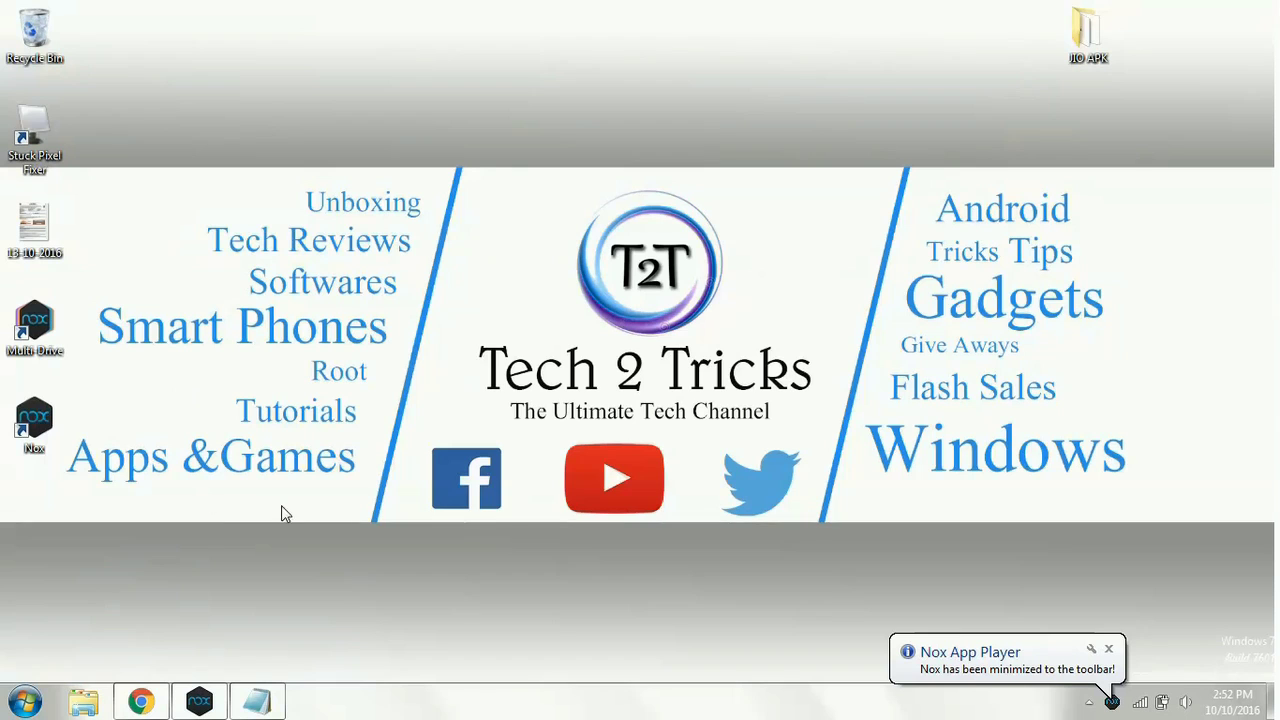
Step: Review the gifyu.com MyJio App 3.2.05 download page (24.21 MB), then minimize Chrome
click(140, 702)
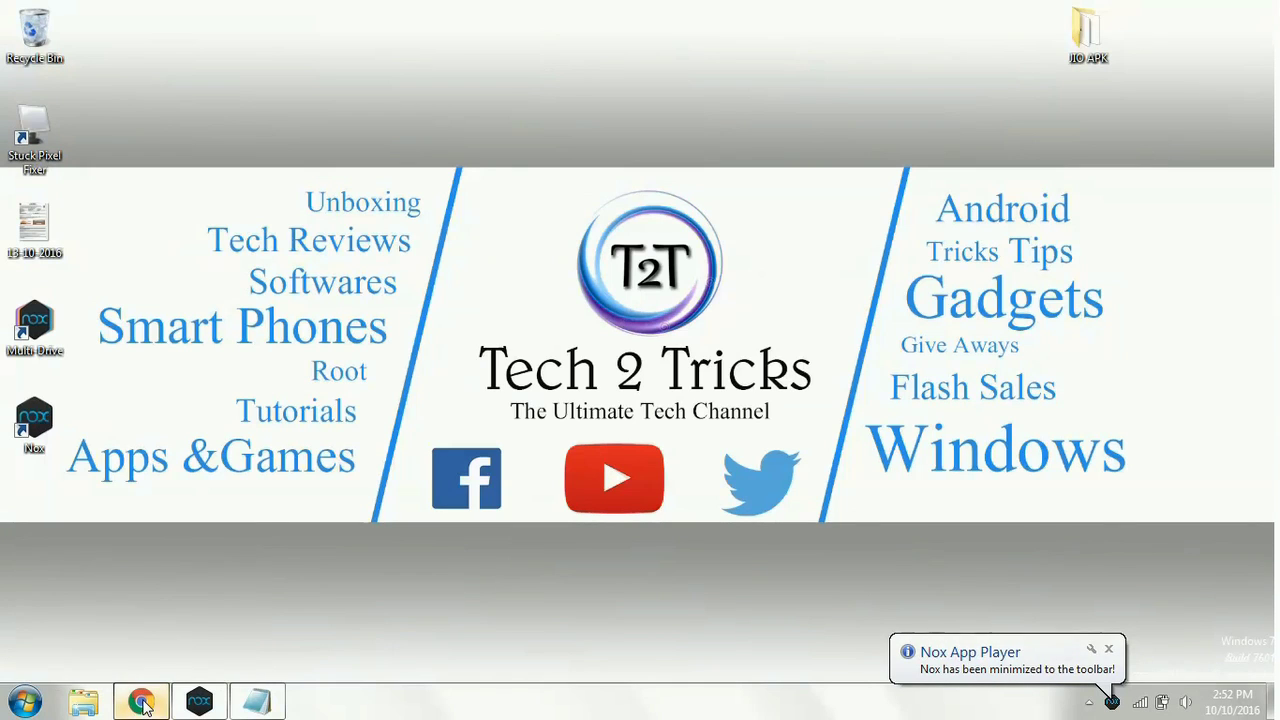
click(258, 10)
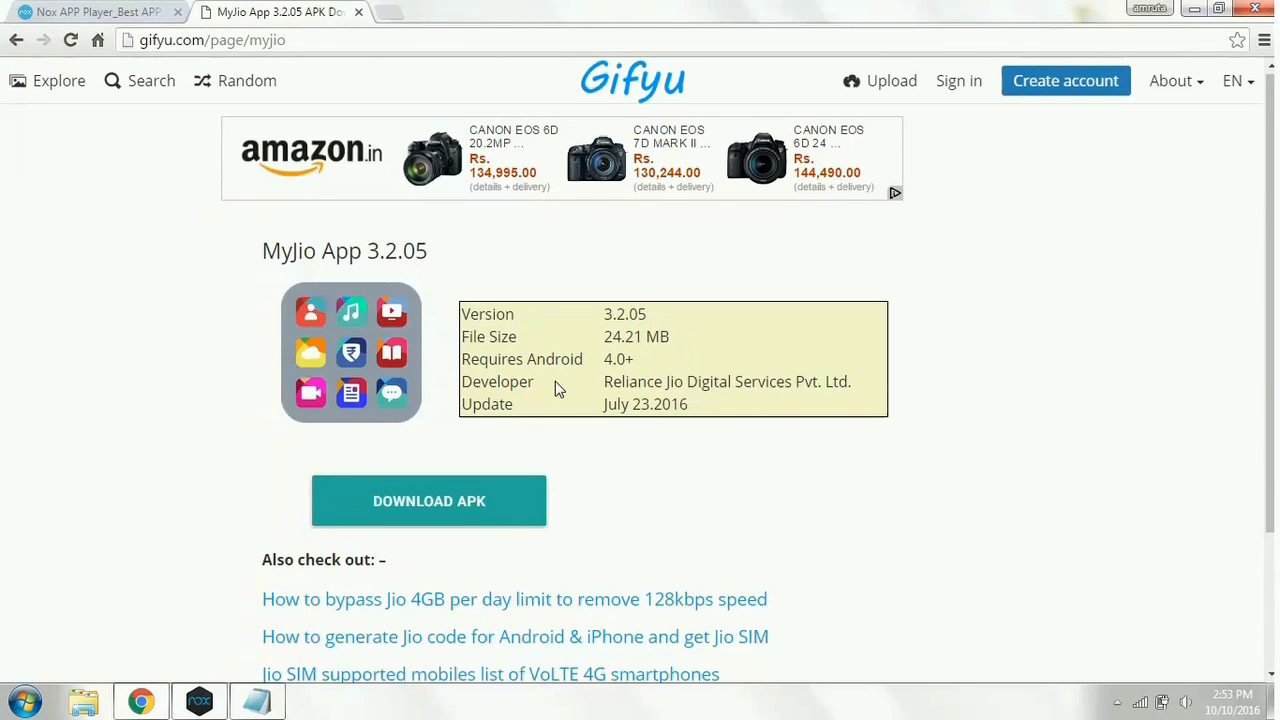
click(1190, 9)
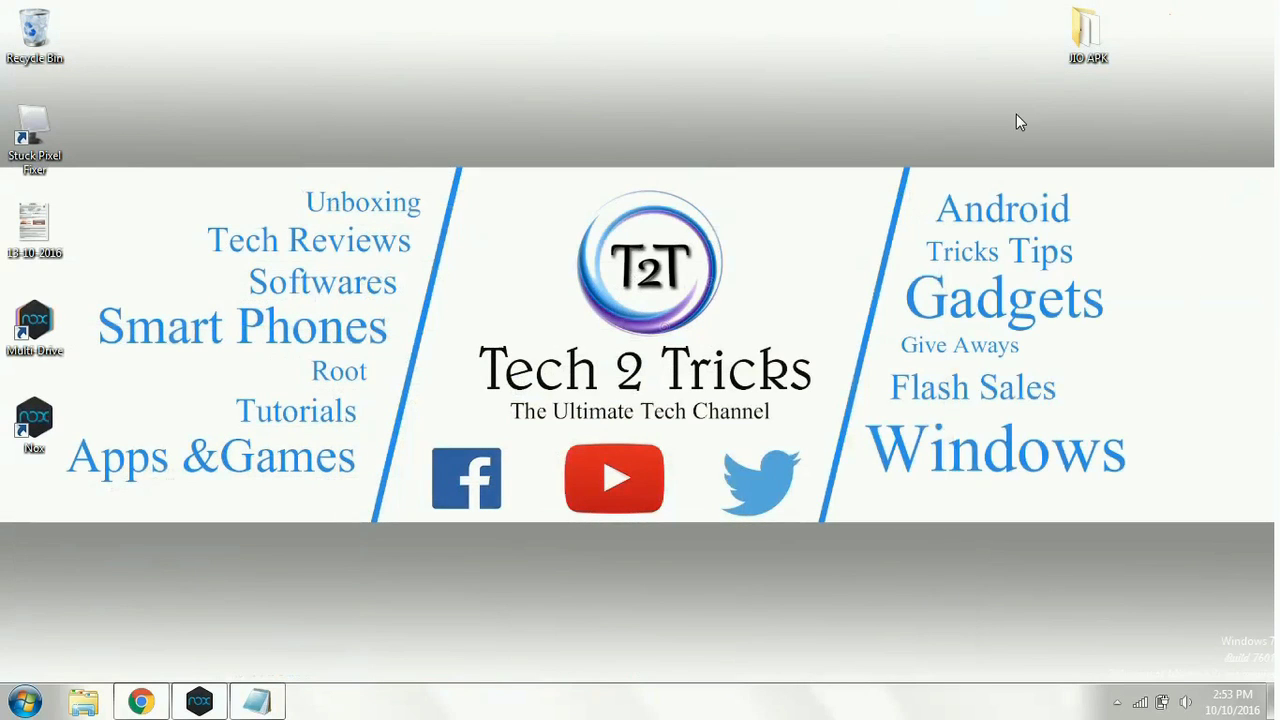
Step: View the 13 APKs in the desktop JIO APK folder, close it, and restore Nox
double_click(1089, 35)
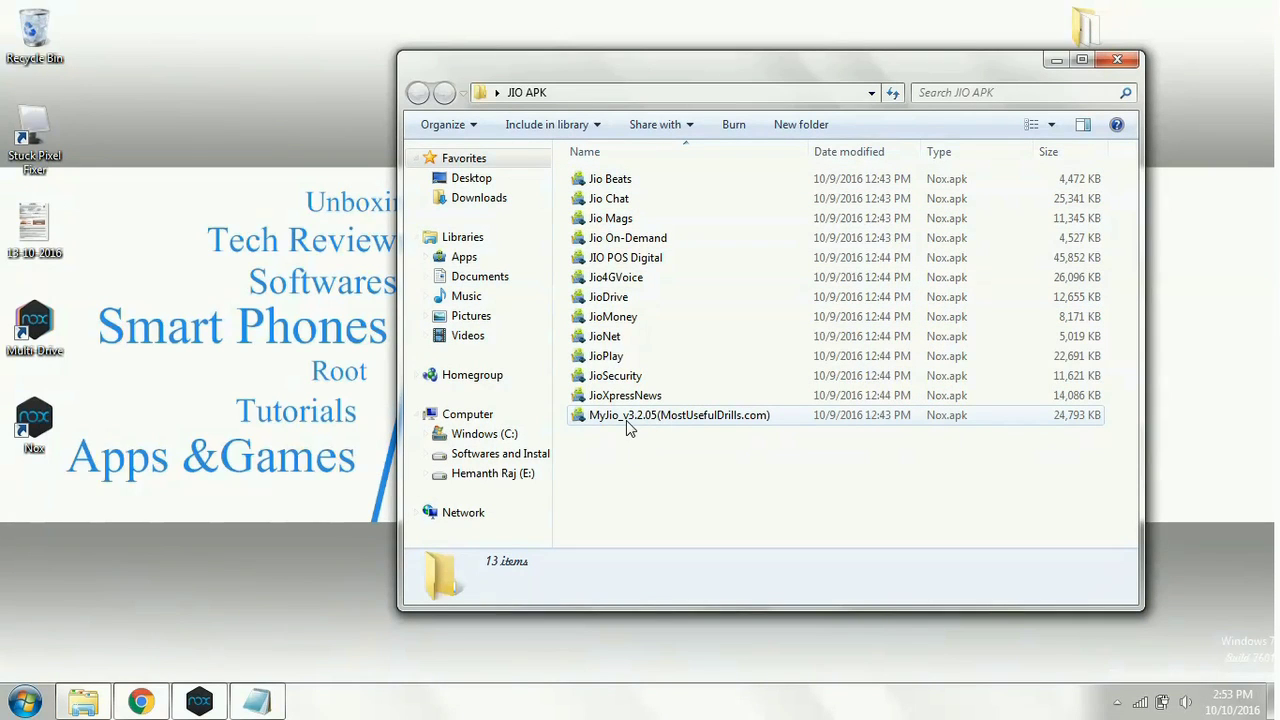
key(alt+F4)
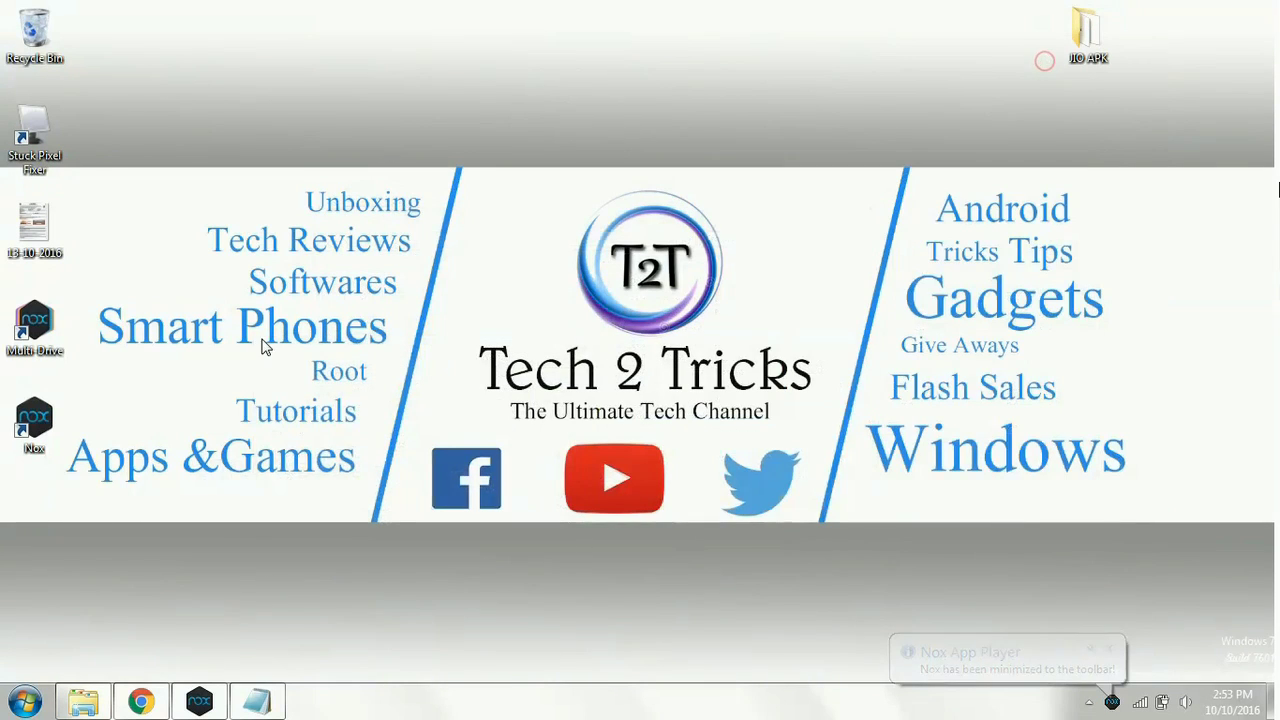
click(199, 702)
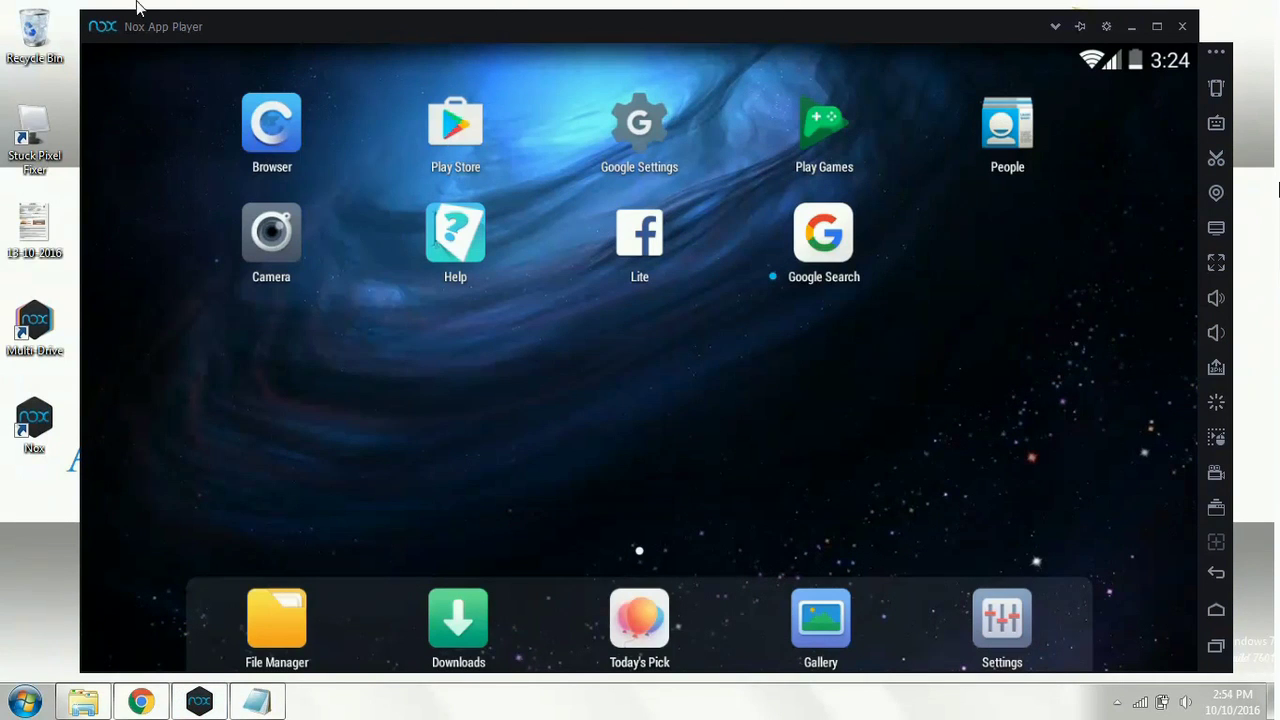
Step: Install MyJio_v3.2.05(MostUsefulDrills.com) from Desktop > JIO APK using Nox's Add apk File
click(1216, 368)
click(587, 541)
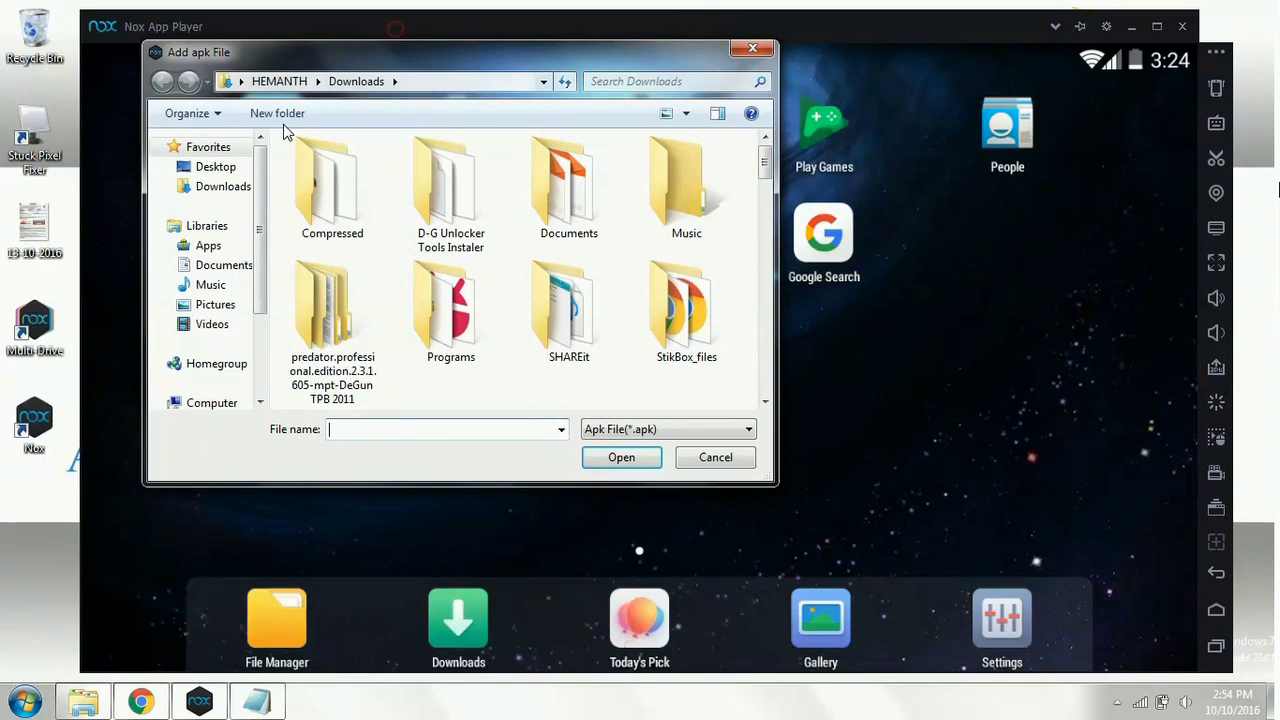
click(212, 166)
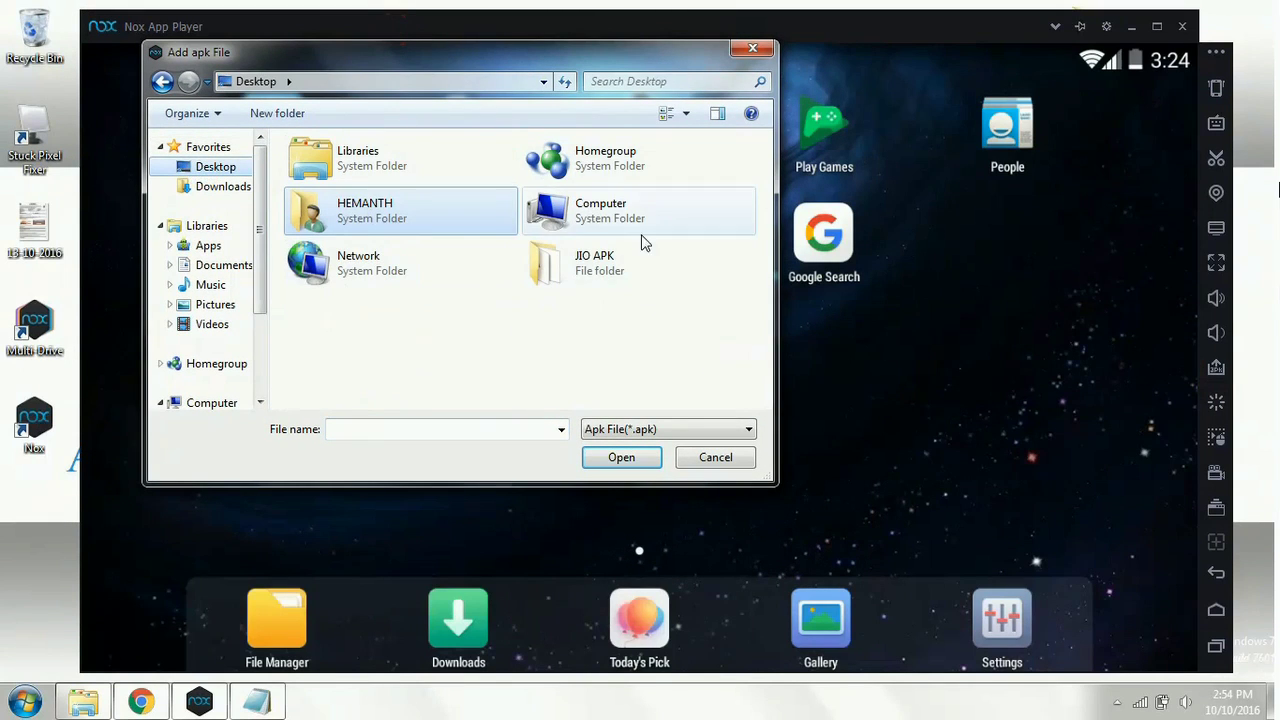
click(558, 273)
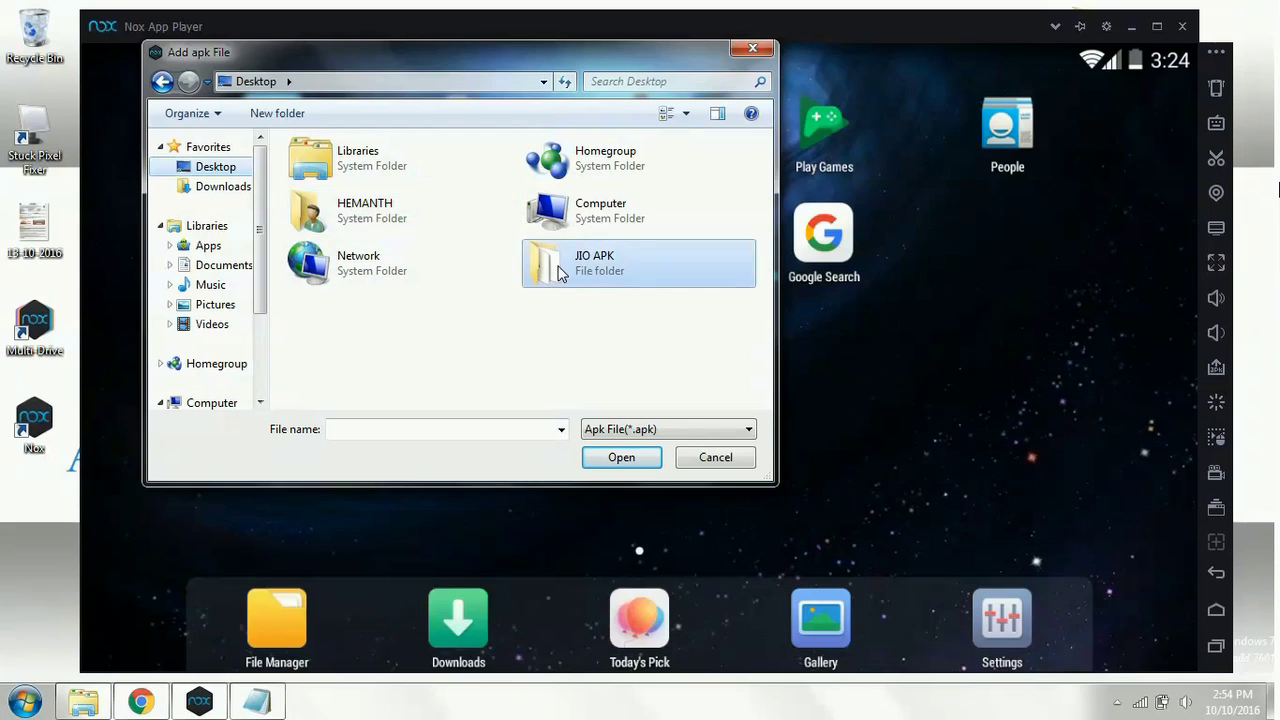
double_click(558, 273)
click(558, 270)
scroll(752, 362, down, 1)
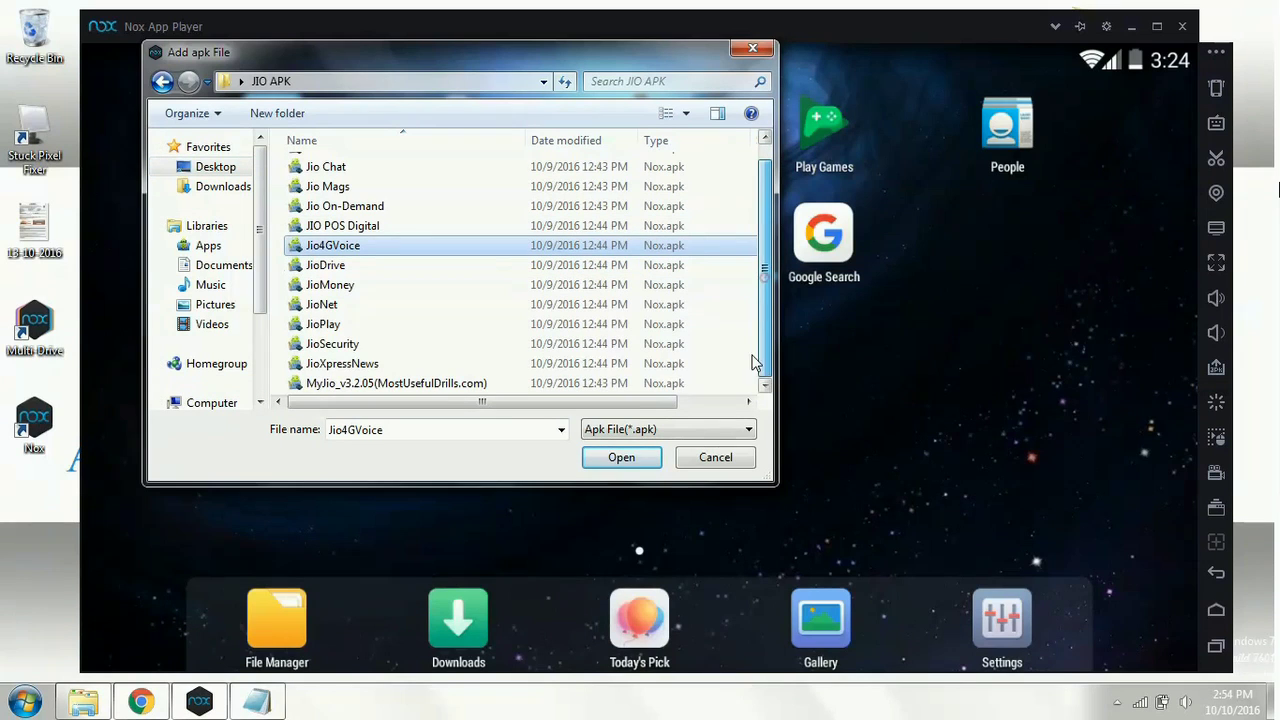
click(450, 383)
click(597, 460)
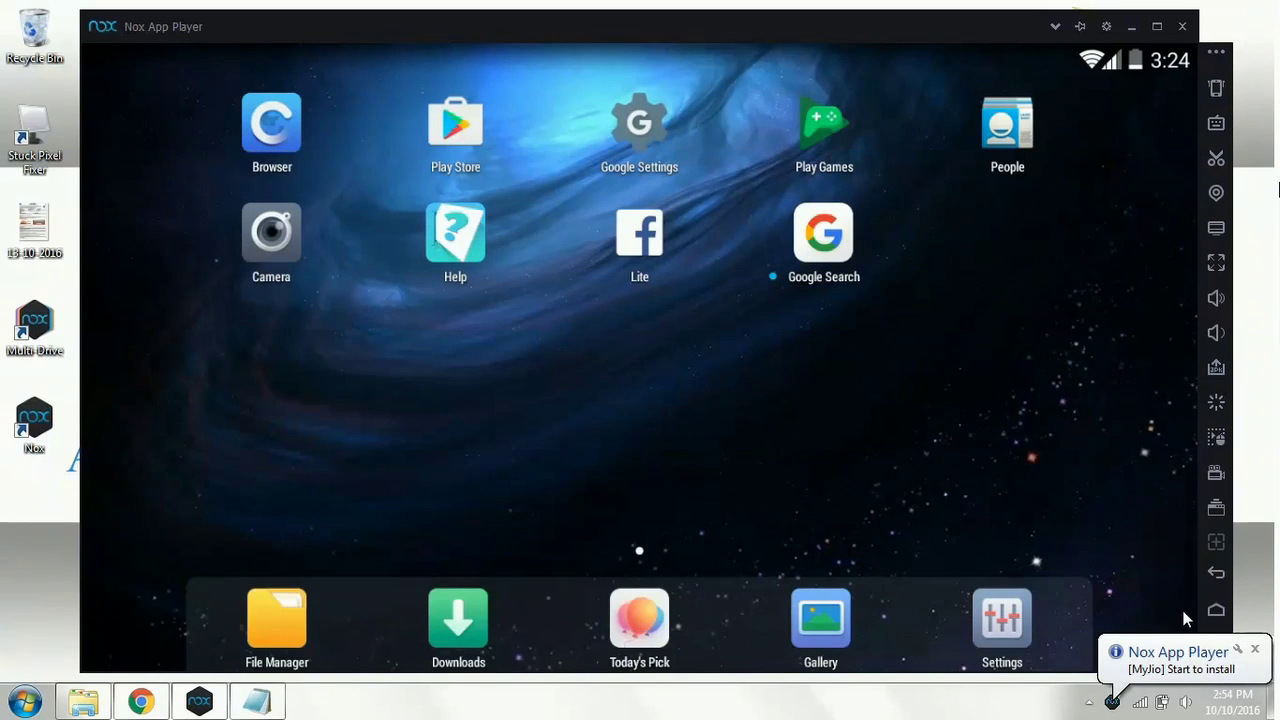
click(1207, 672)
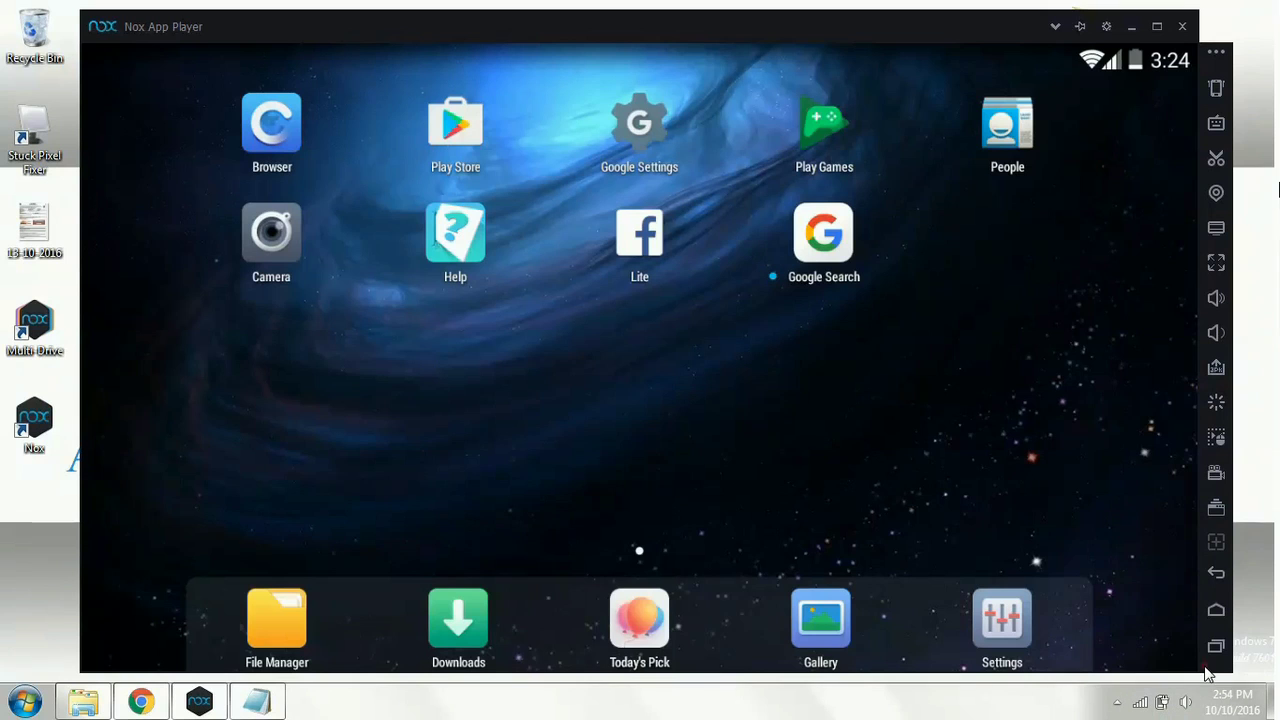
click(1122, 700)
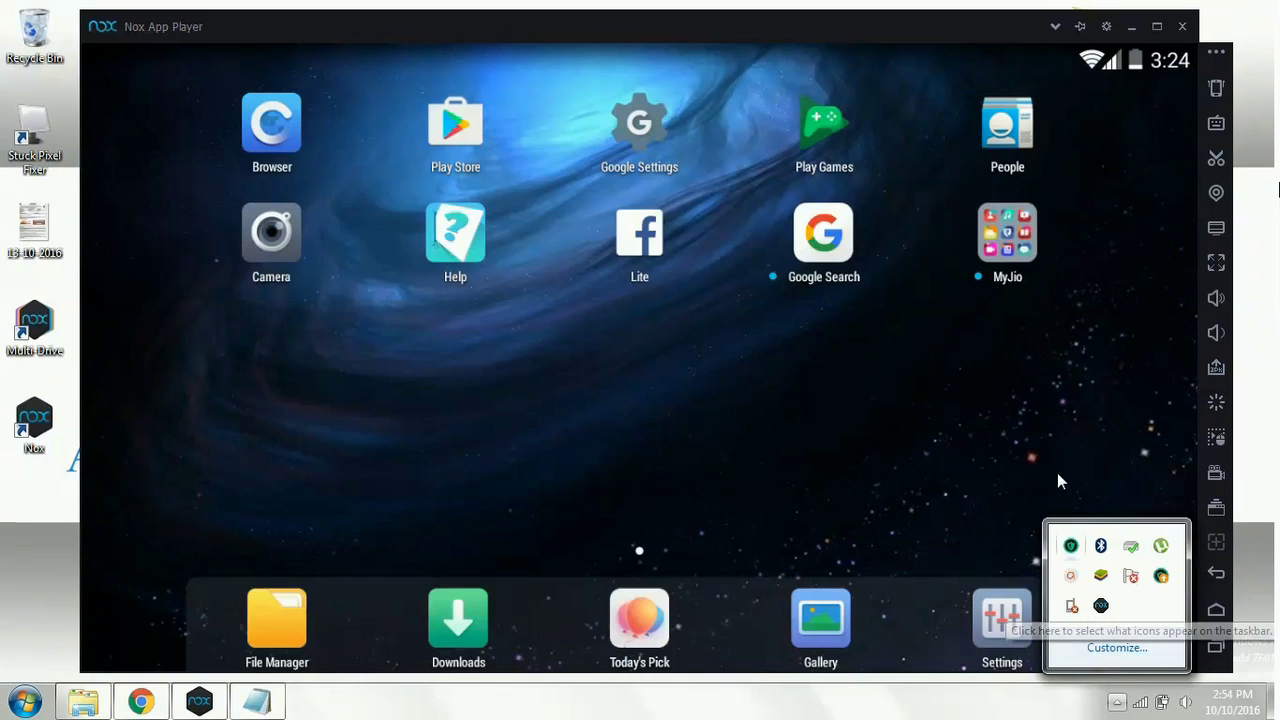
Step: Rotate the emulator to landscape and move its window fully on screen, showing MyJio's icon
click(1071, 388)
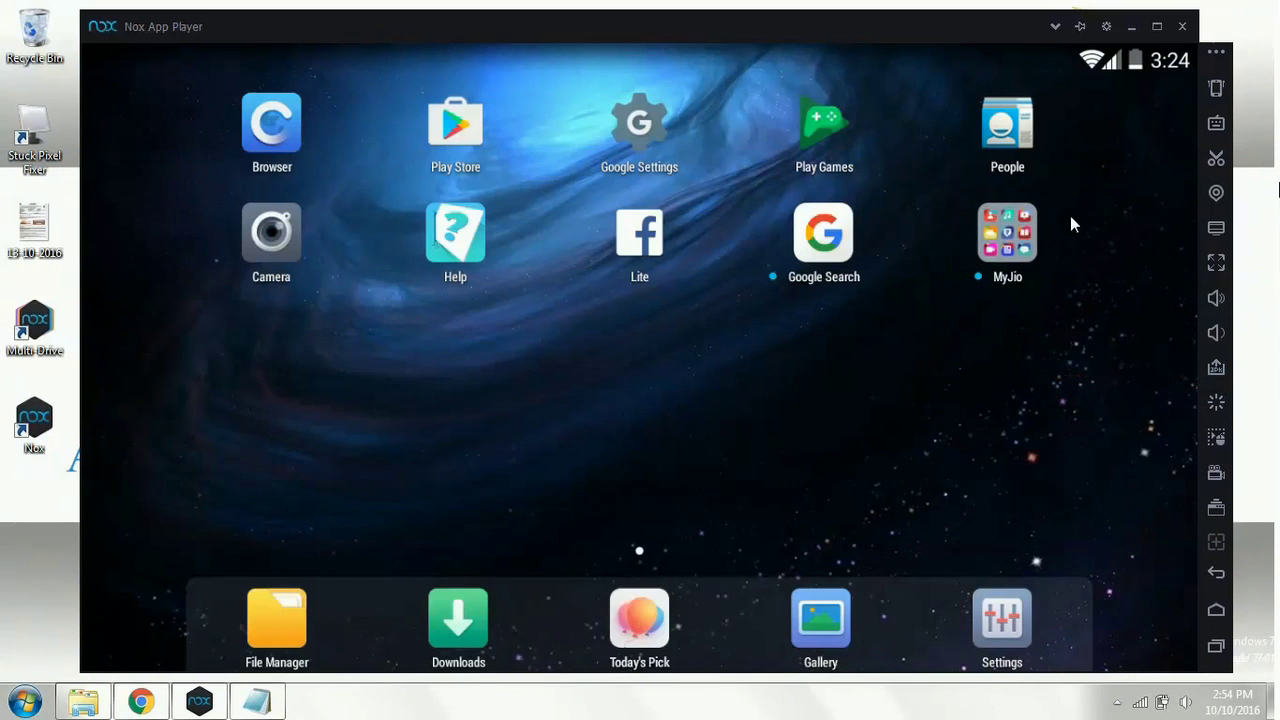
key(ctrl+0)
drag(218, 35, 608, 45)
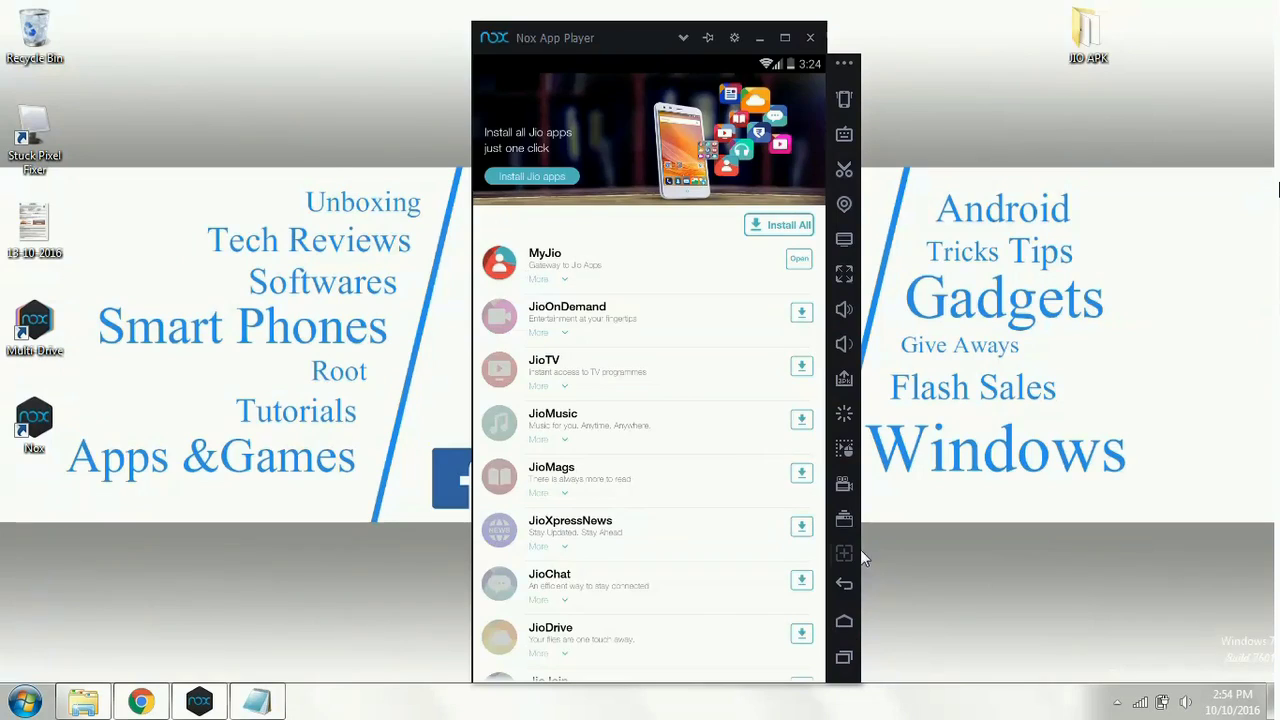
click(840, 612)
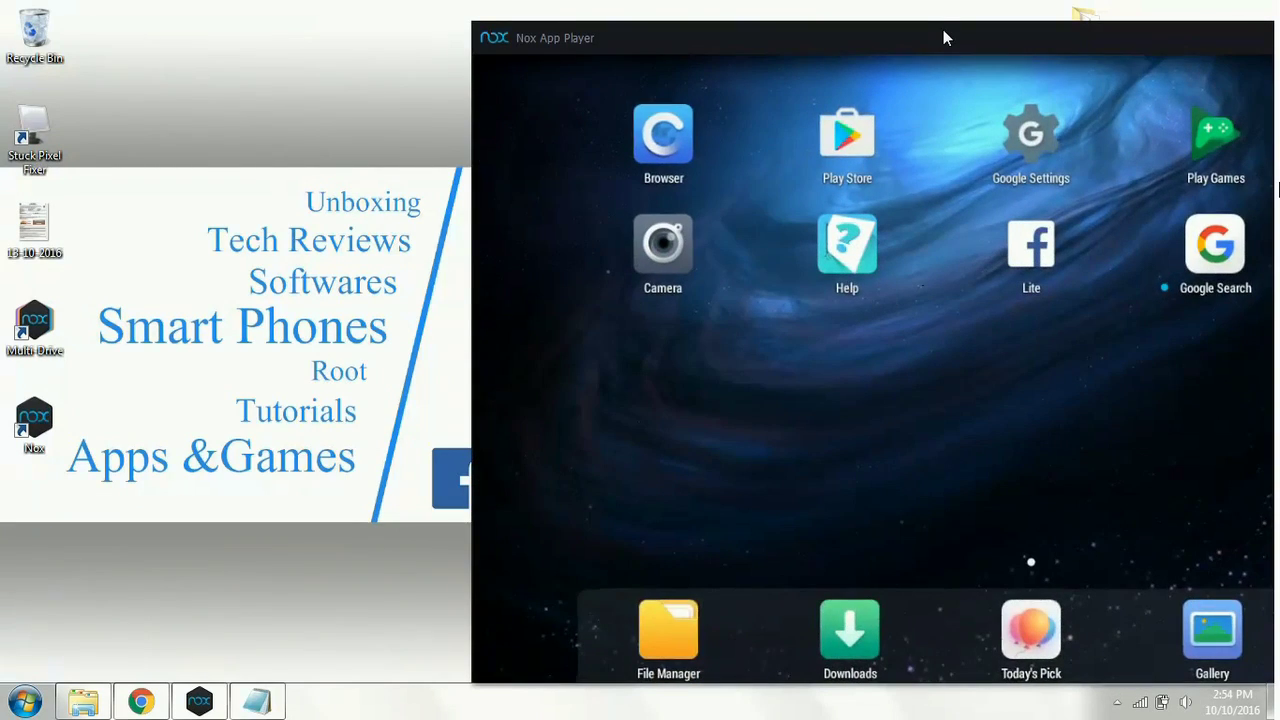
drag(938, 42, 583, 51)
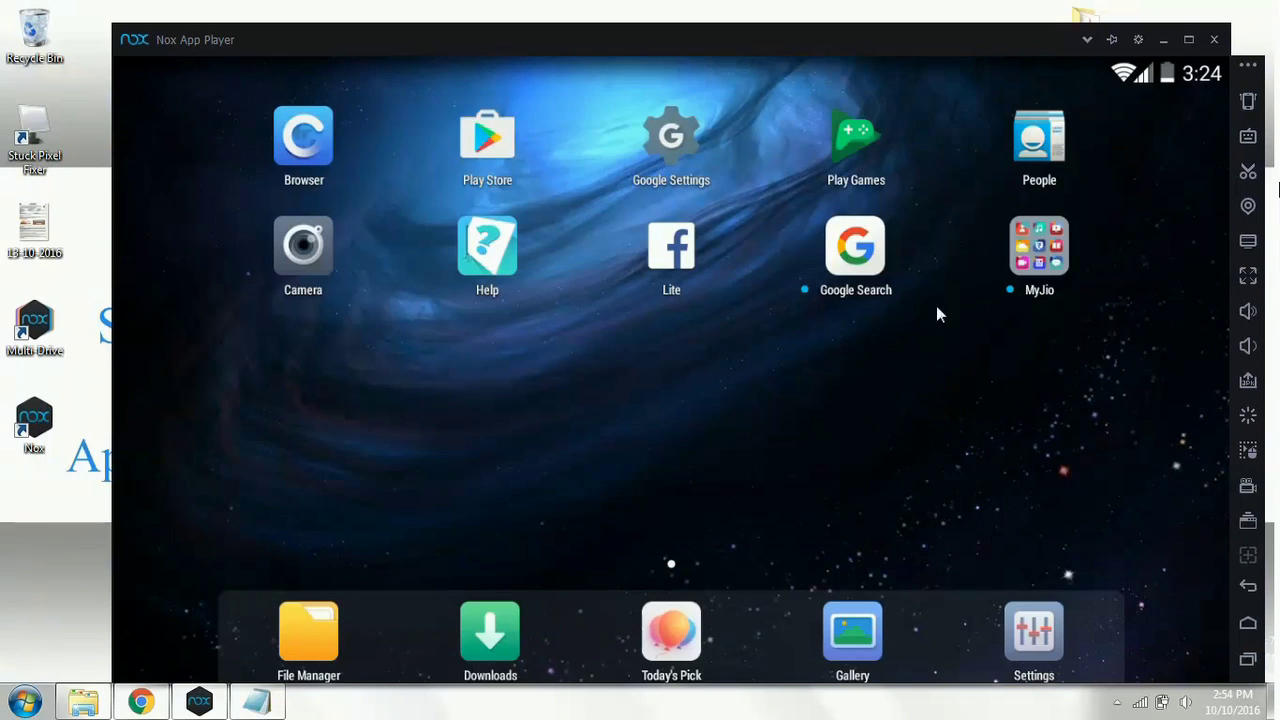
Step: Open the Jio Beats APK from Desktop > JIO APK via Add apk File to start installing
click(1248, 385)
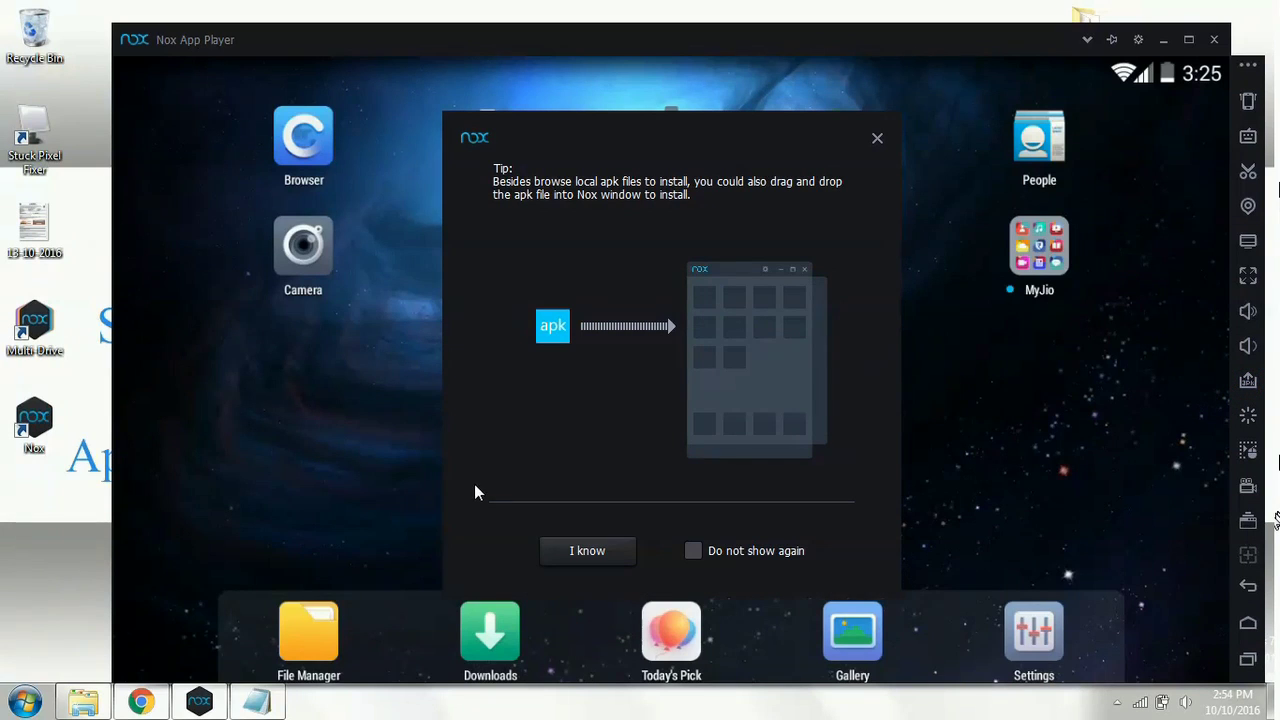
click(568, 544)
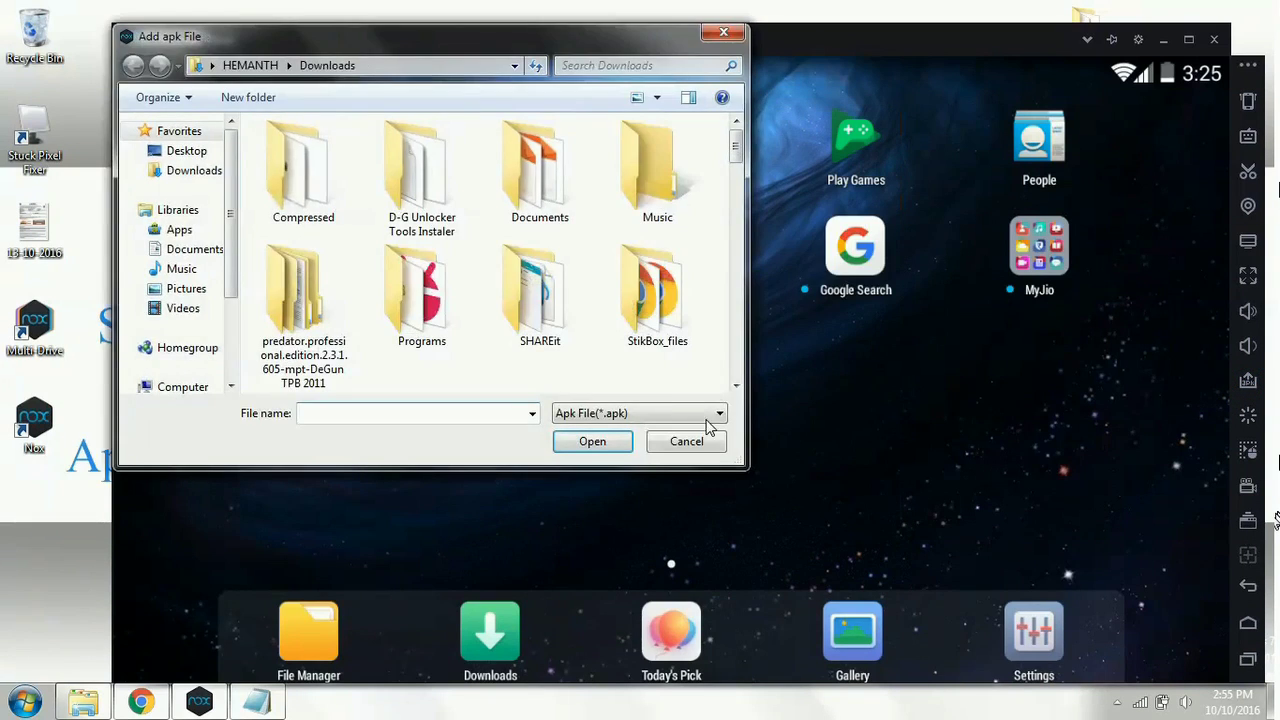
click(210, 152)
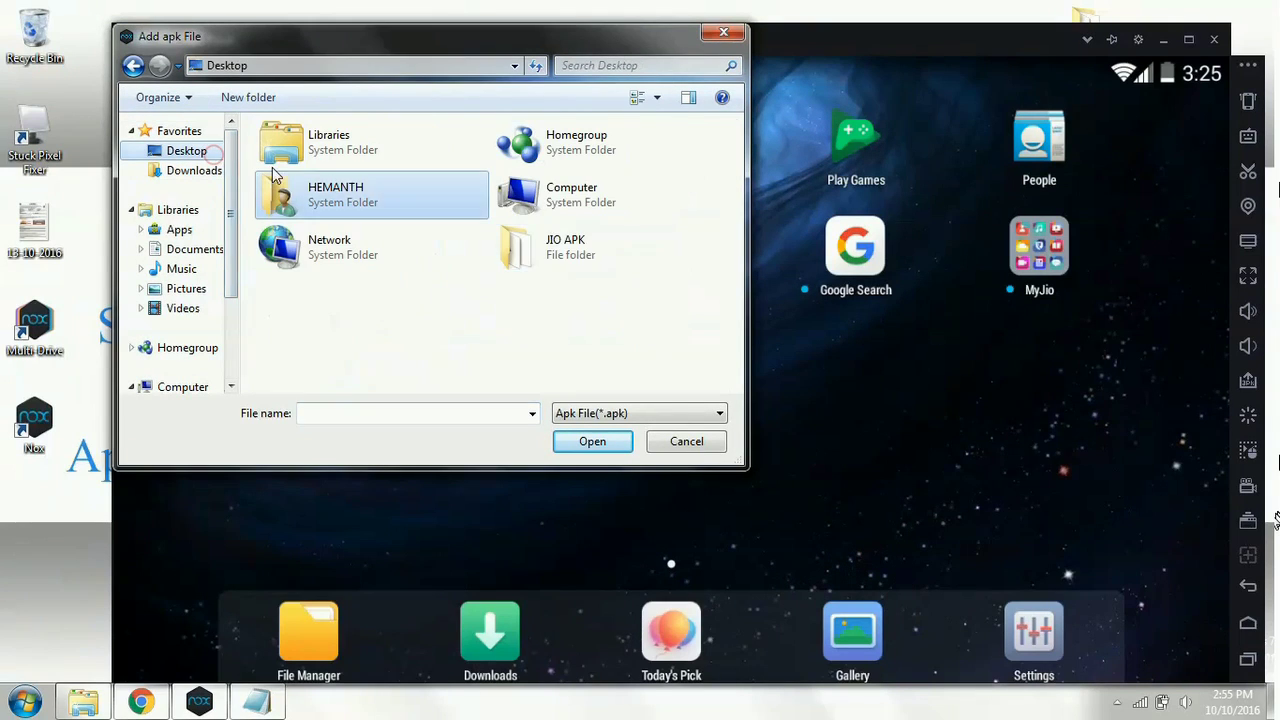
double_click(560, 248)
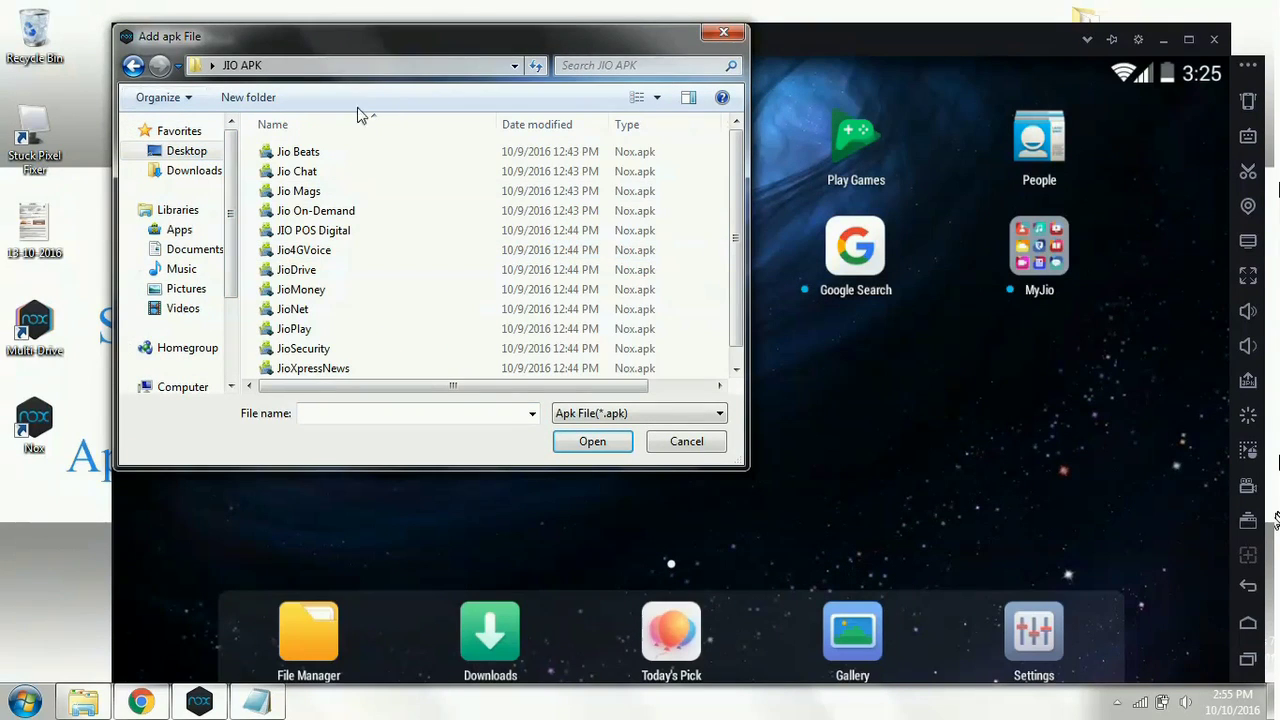
scroll(420, 200, down, 1)
scroll(437, 294, up, 1)
click(273, 153)
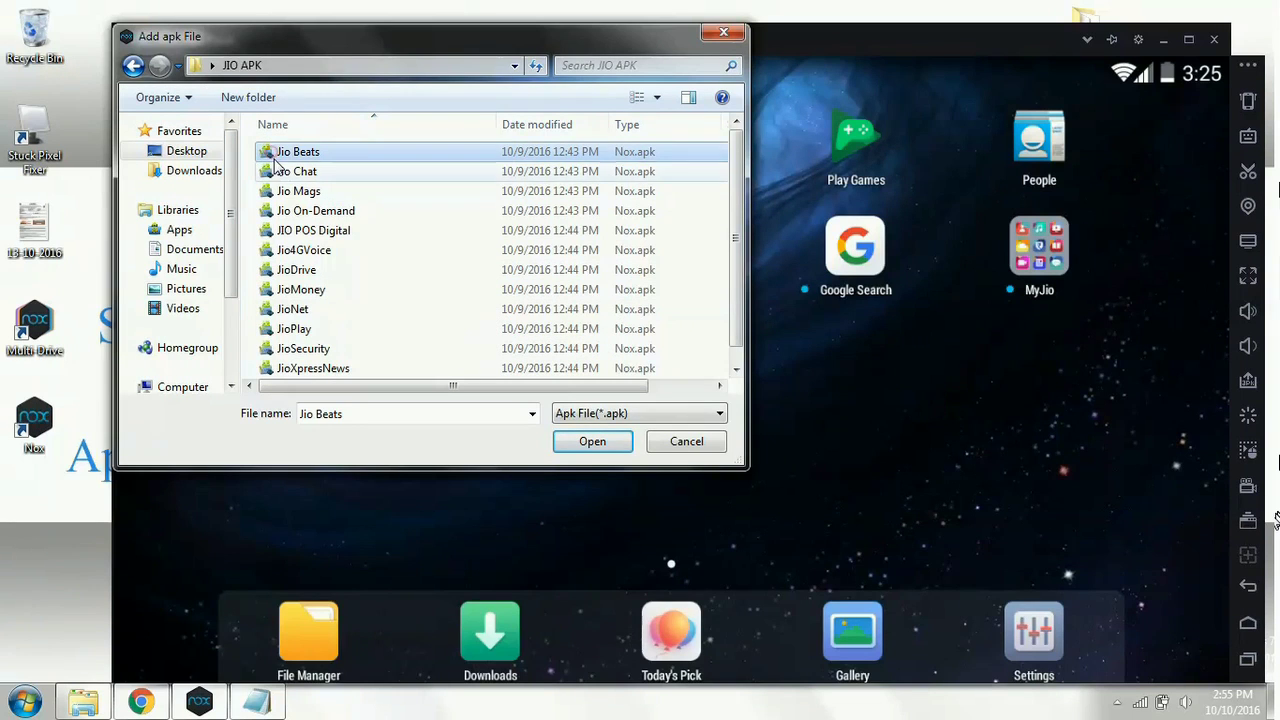
click(276, 171)
click(265, 152)
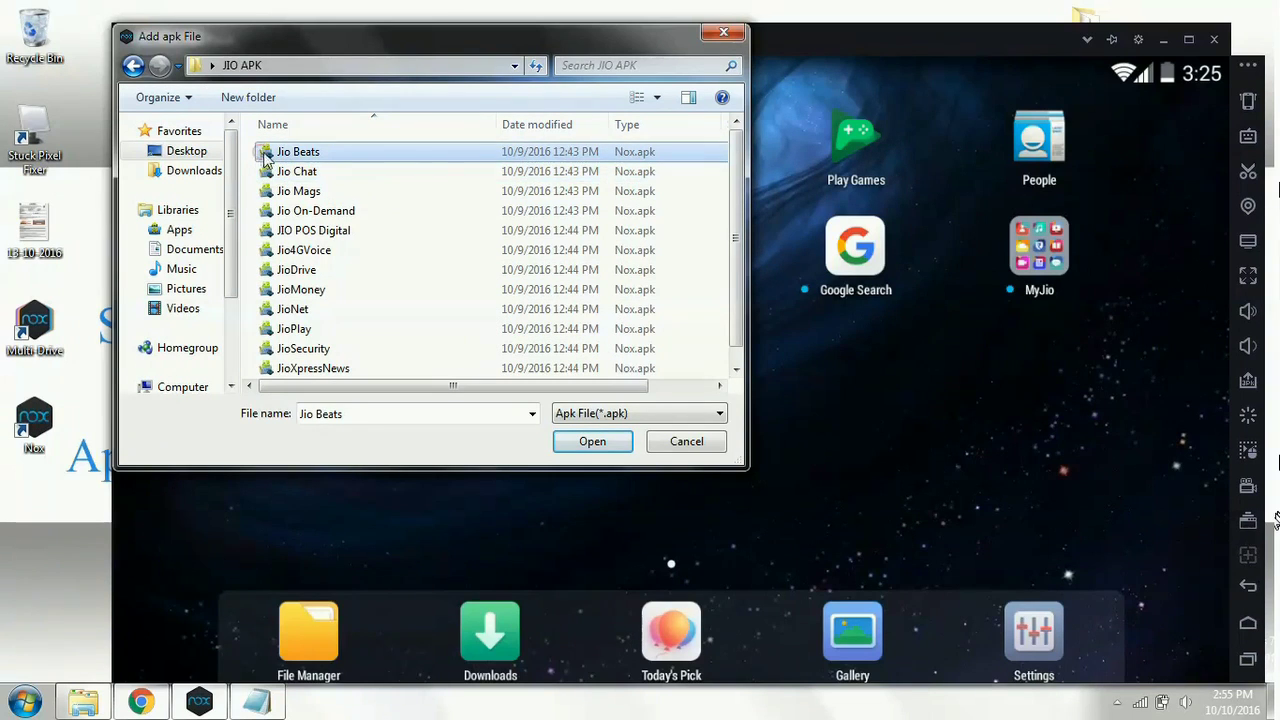
click(320, 170)
click(310, 152)
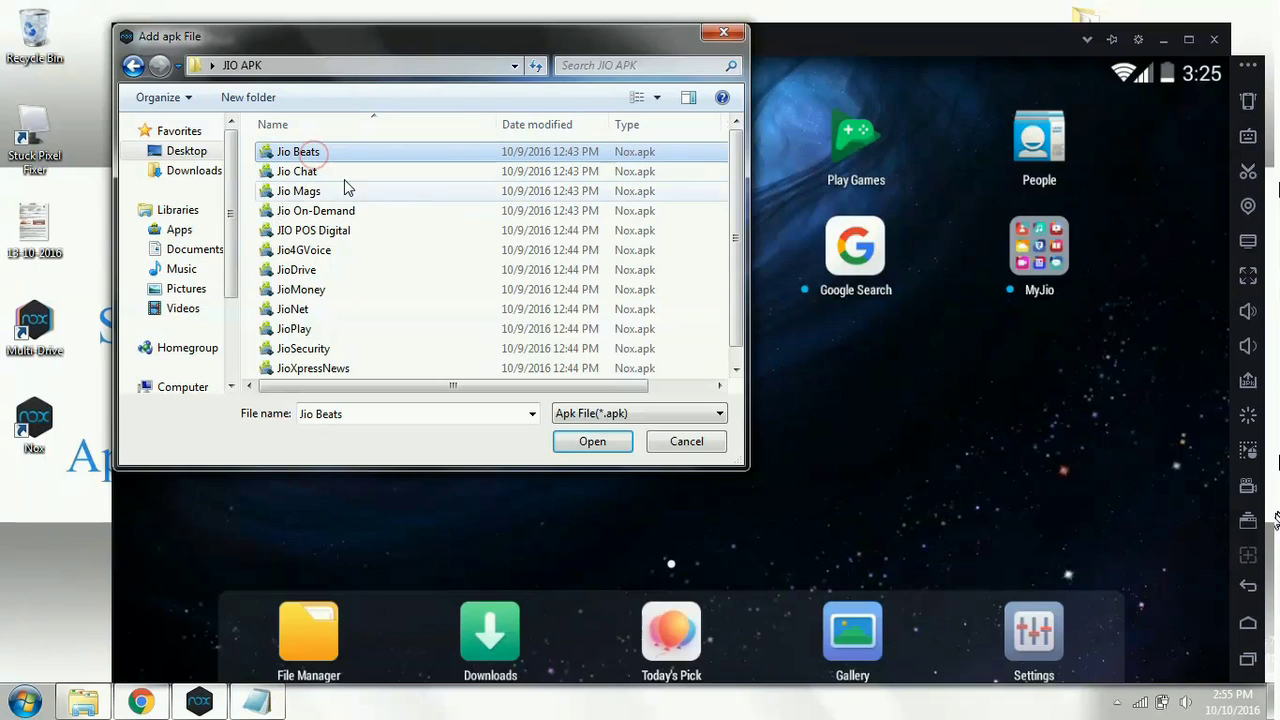
click(588, 440)
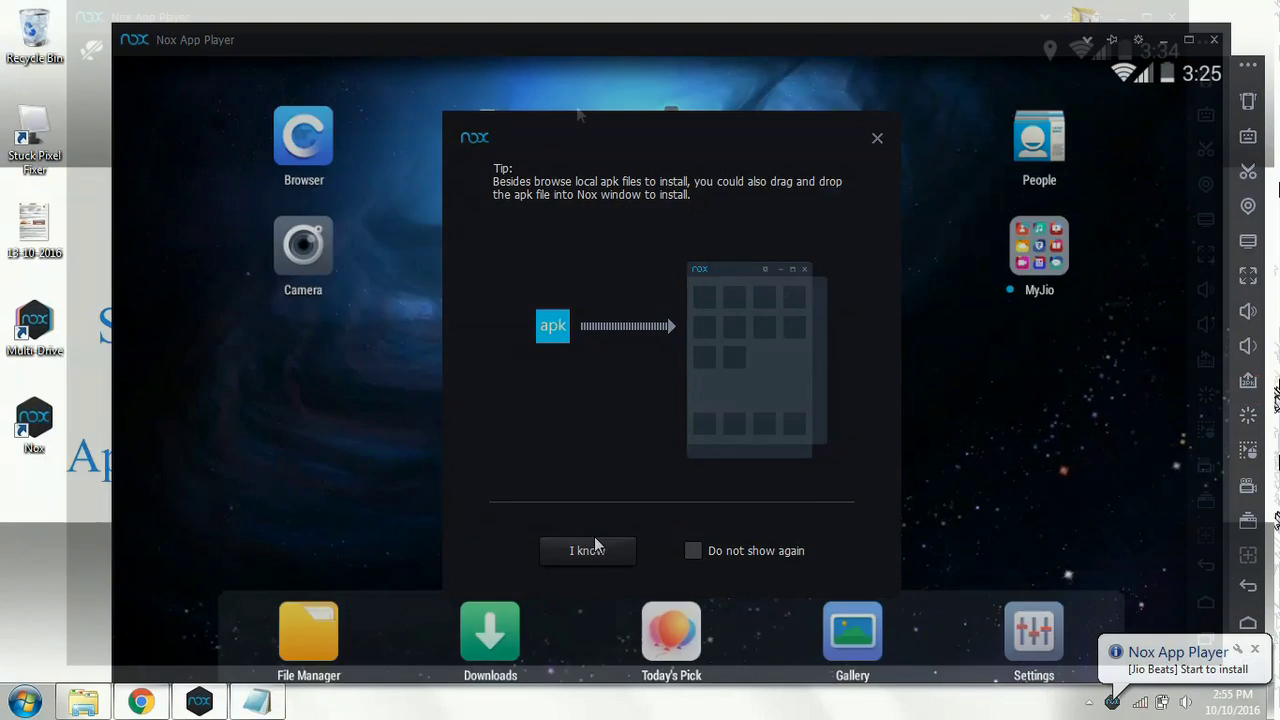
Step: Silence the install tip, set Root to On in System Settings, save, and restart Nox
click(693, 550)
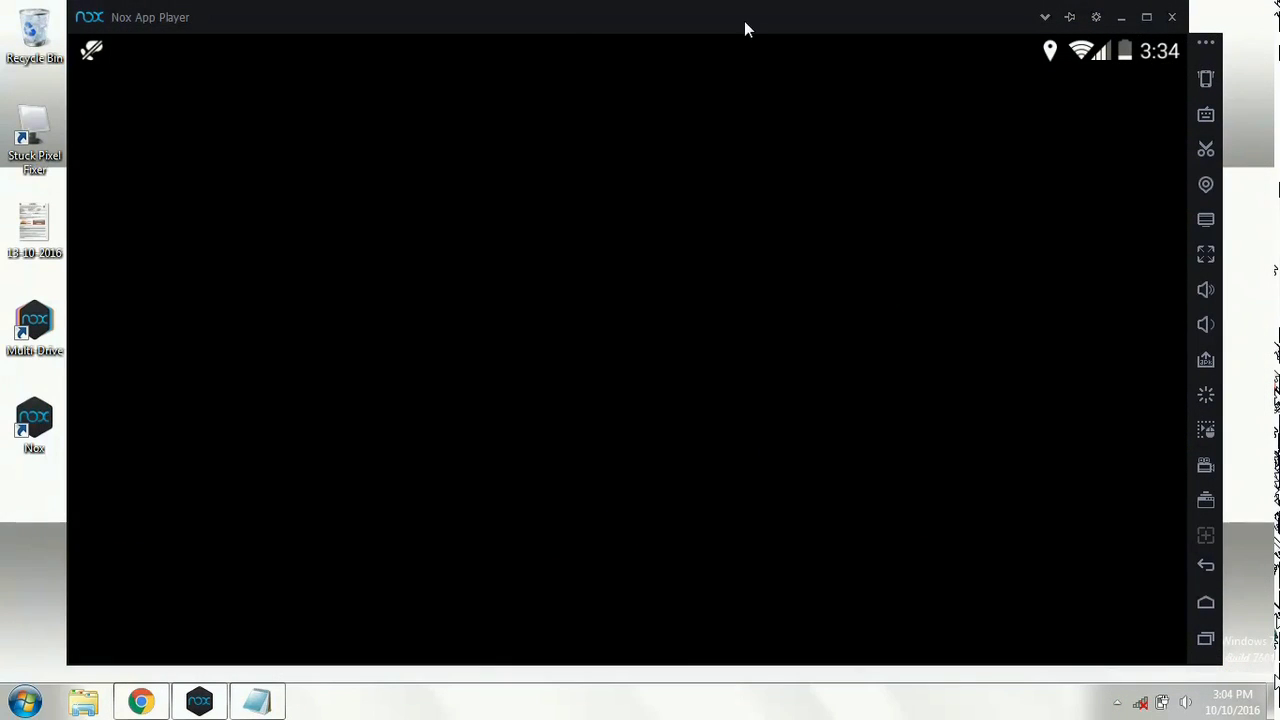
click(1205, 603)
click(1096, 18)
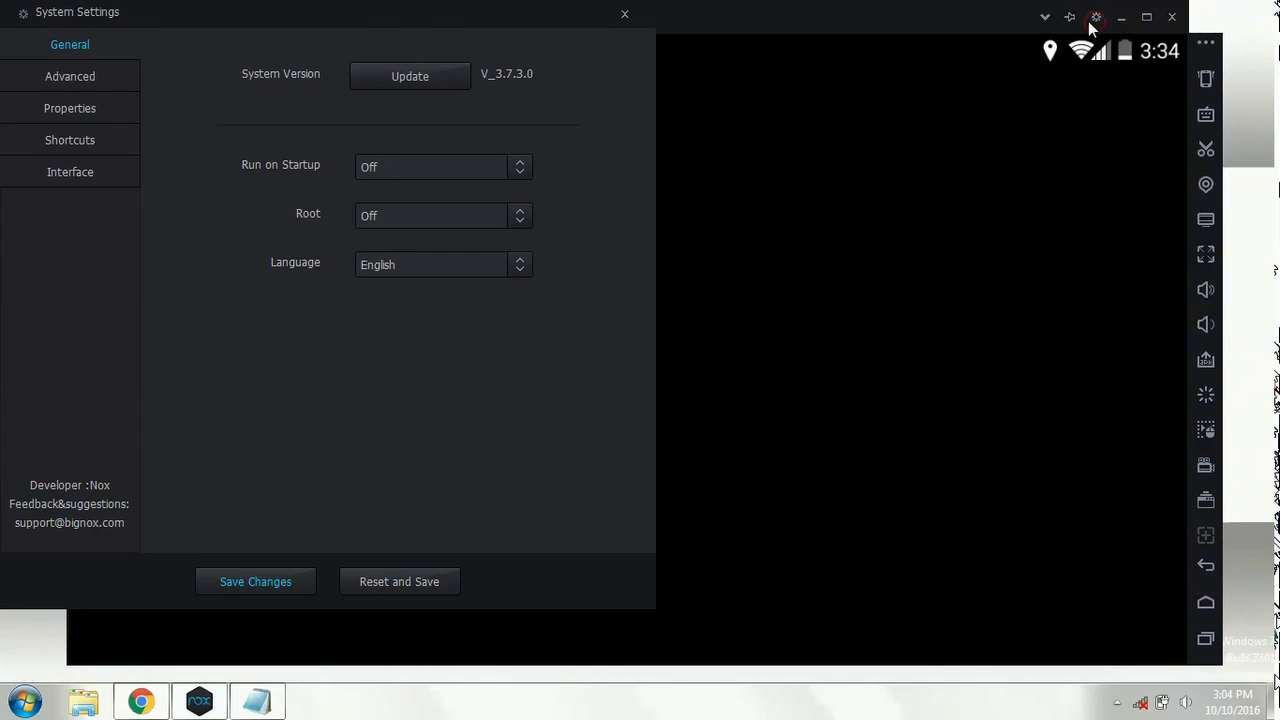
drag(360, 12, 506, 62)
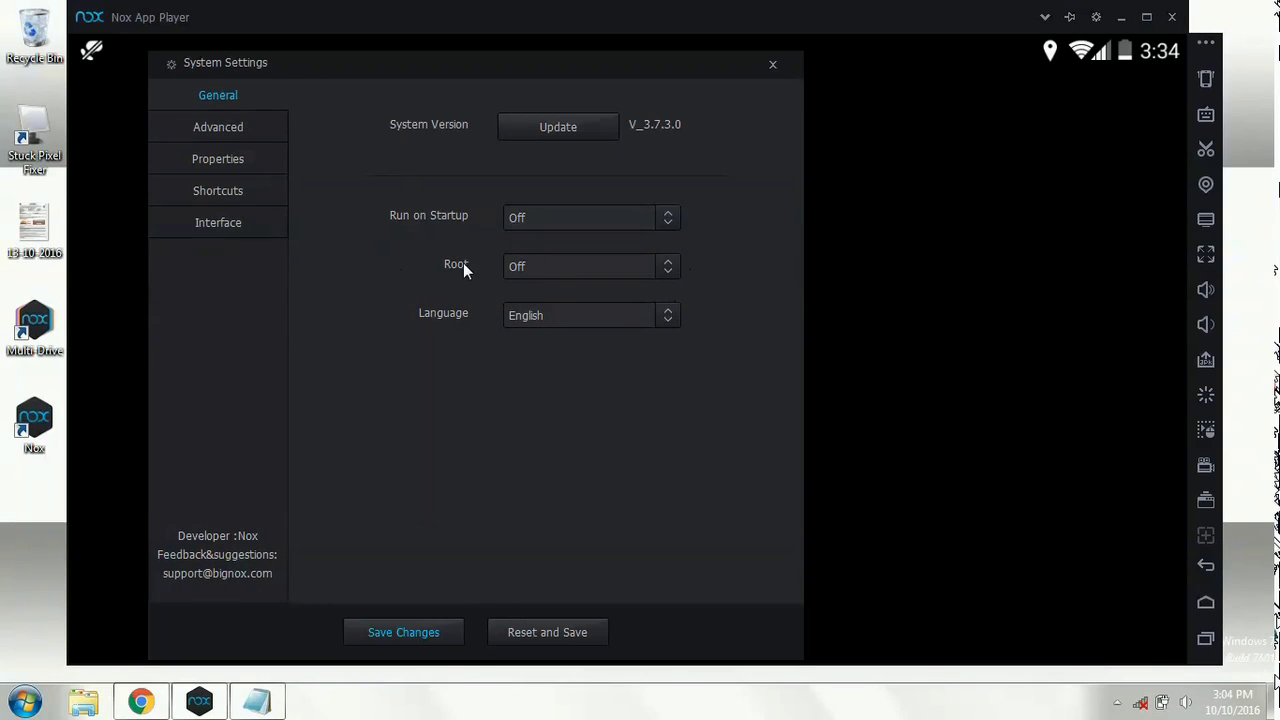
click(549, 268)
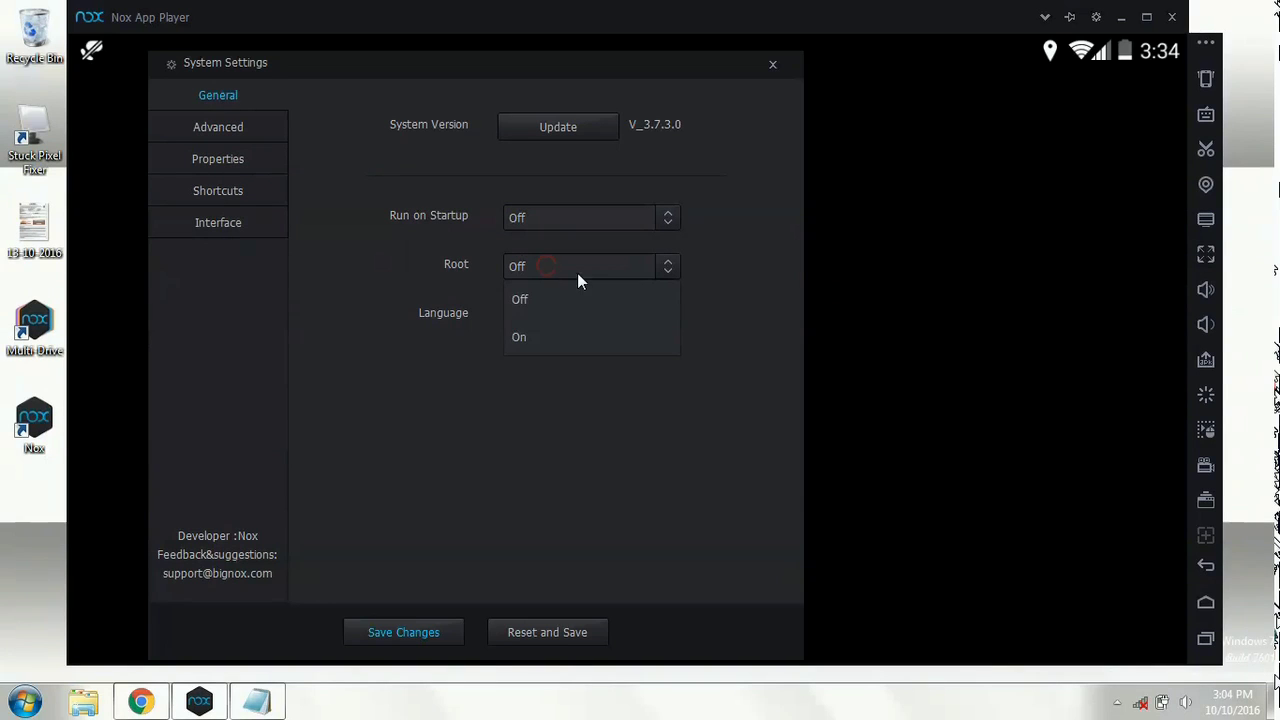
click(528, 335)
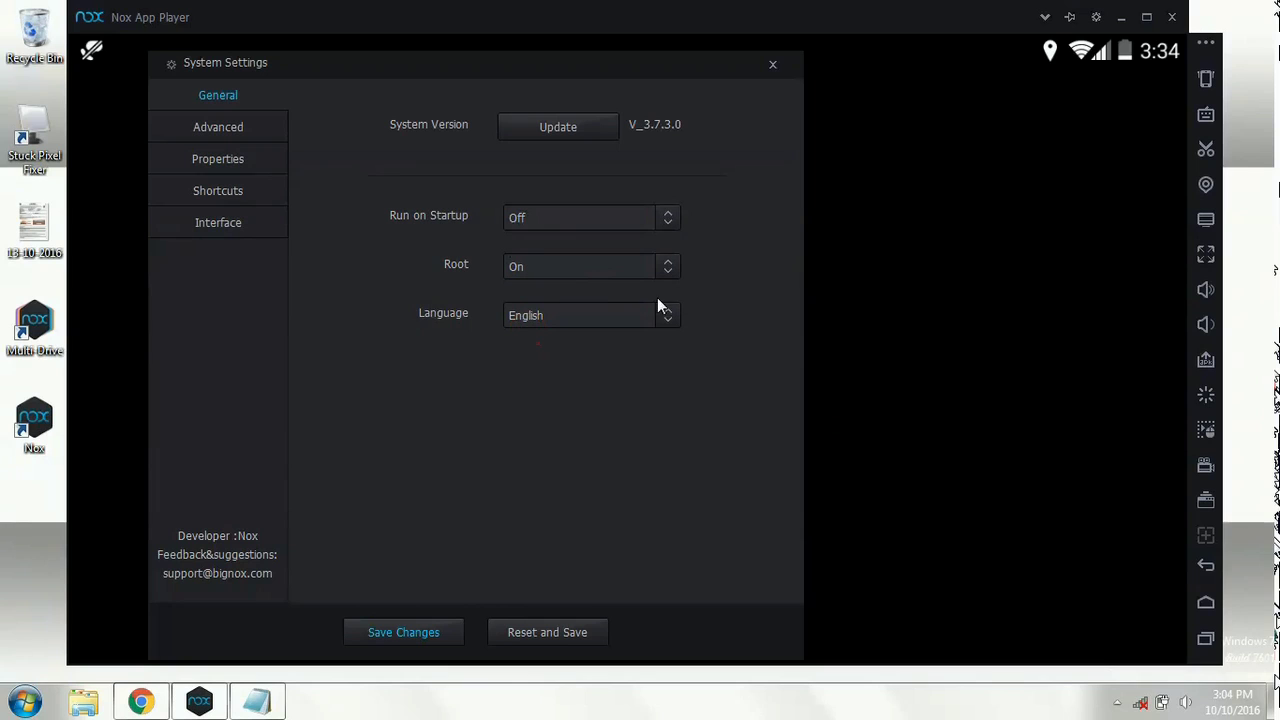
click(398, 628)
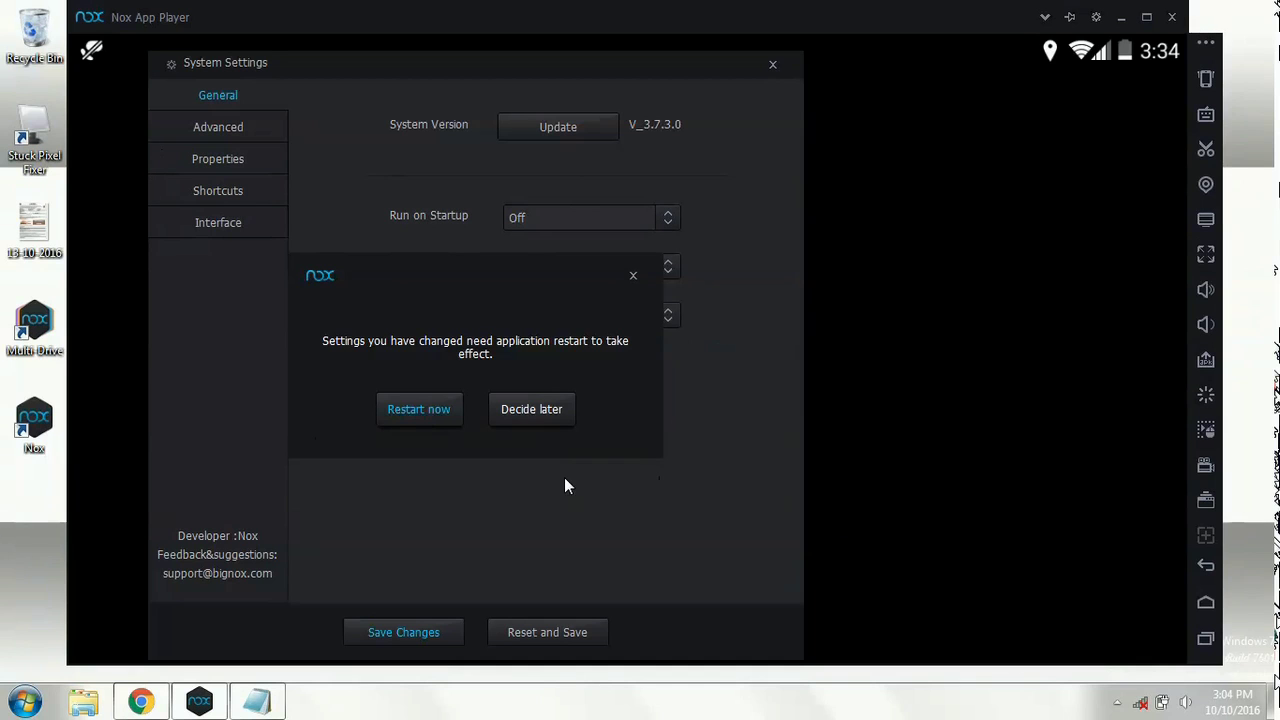
click(437, 415)
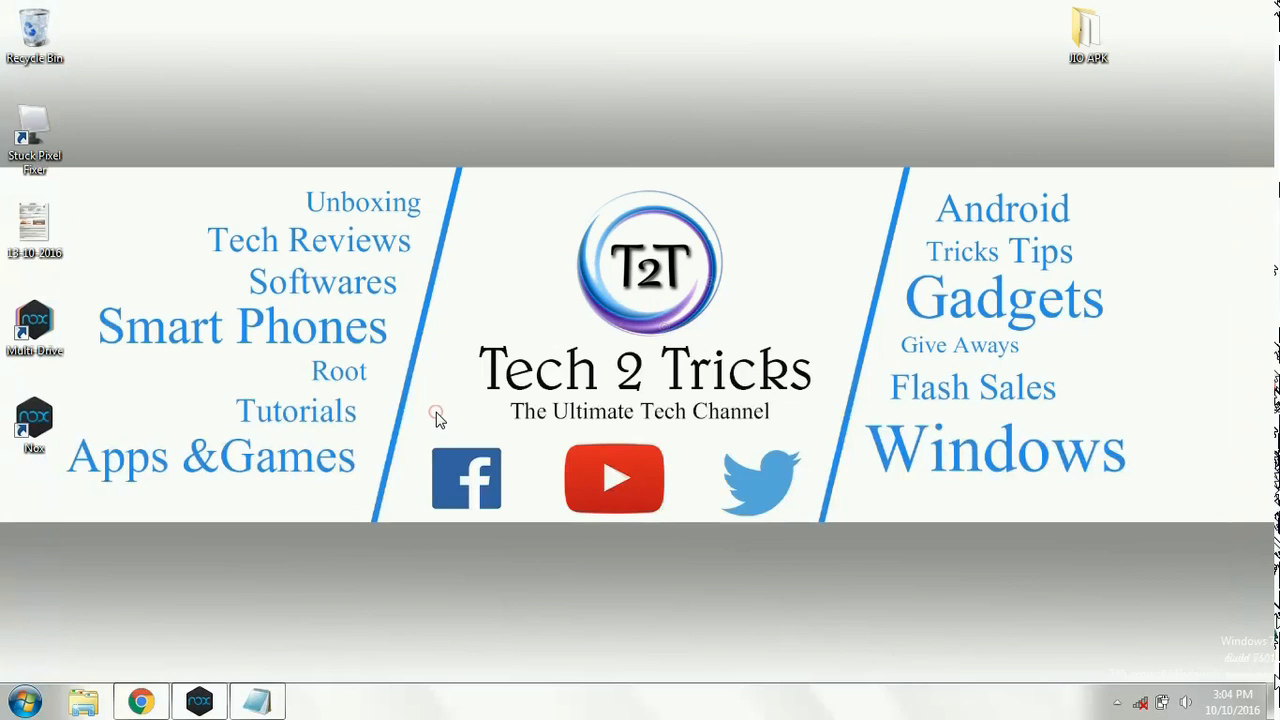